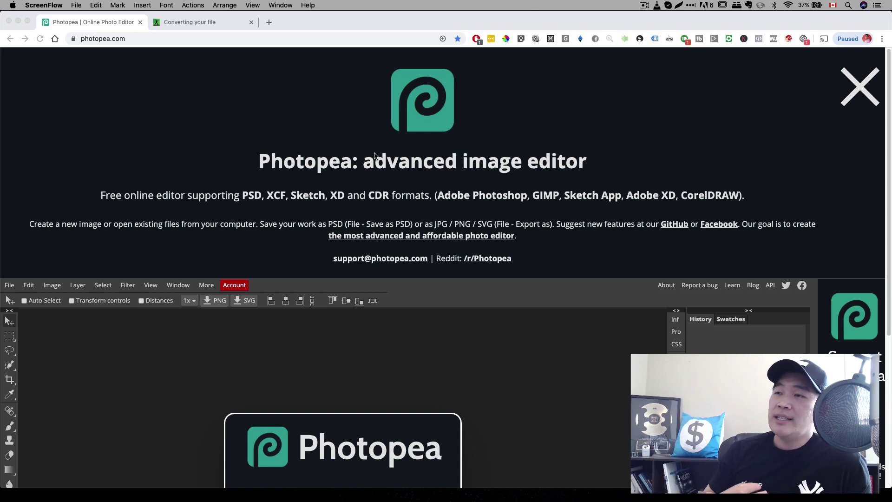
Scroll the Photopea page down until the editor workspace and start panel fill the window
scroll(374, 155, "down", 5)
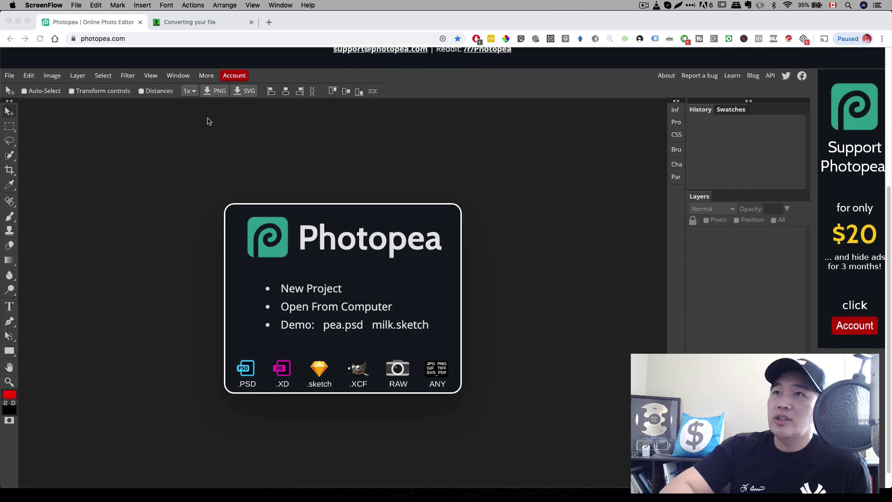
Open Buyers Upload Heart Pendant Necklace Engraving black.psd from the Workshop Demo folder
left_click(12, 78)
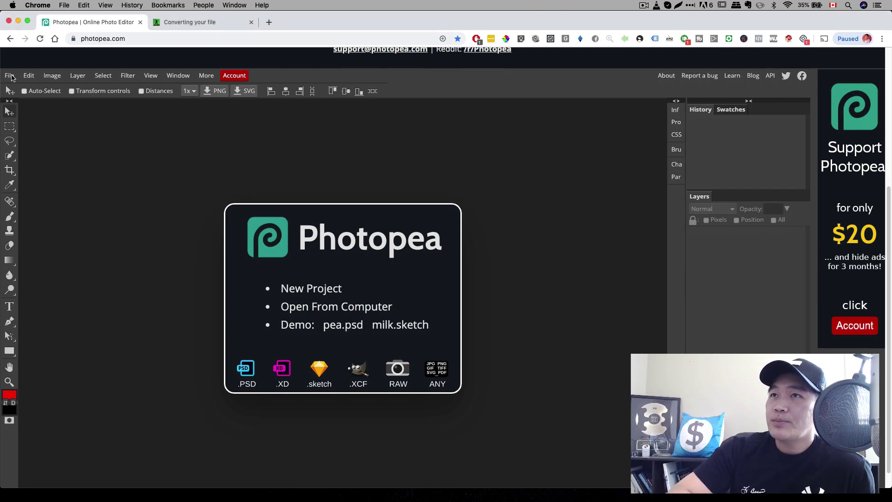
left_click(12, 78)
left_click(25, 104)
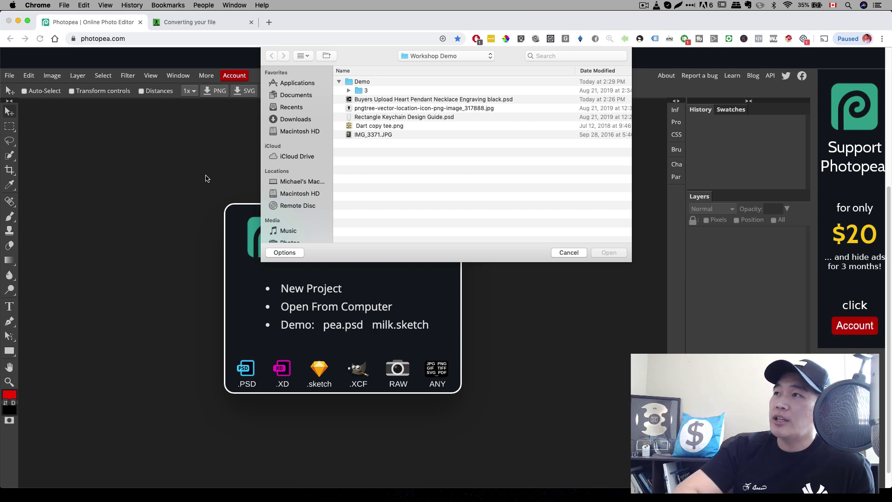
left_click(363, 100)
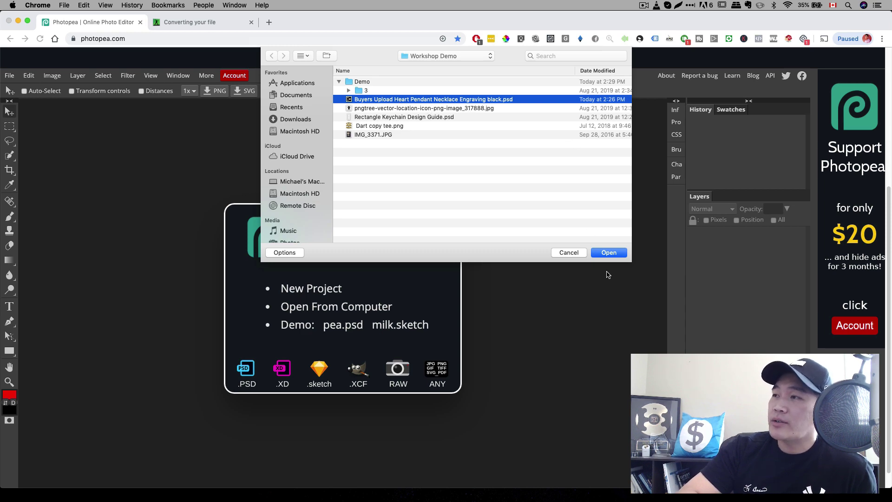
left_click(610, 253)
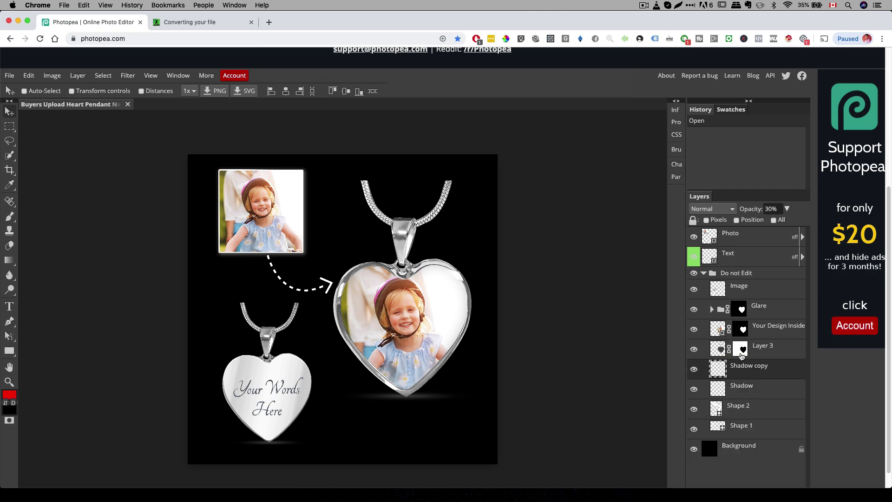
Open the Your Design Inside smart object as Shape 111.psd and start Open & Place
left_click(722, 333)
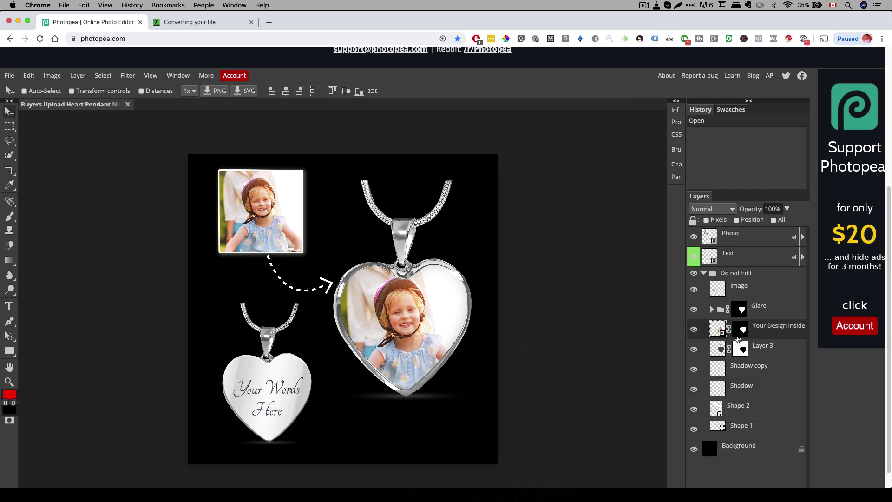
double_click(722, 334)
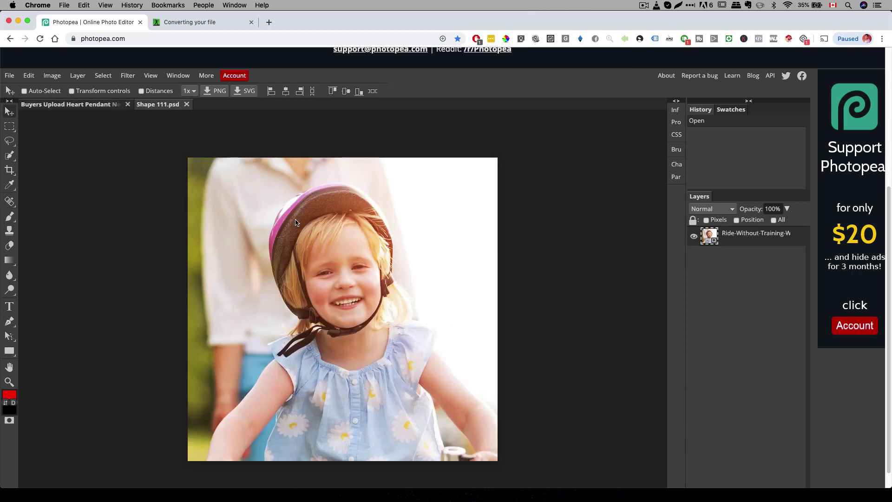
left_click(10, 76)
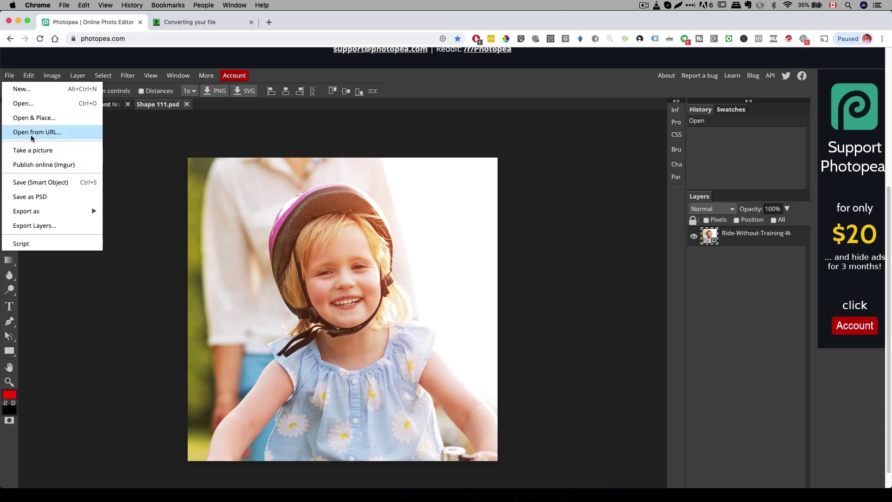
left_click(29, 119)
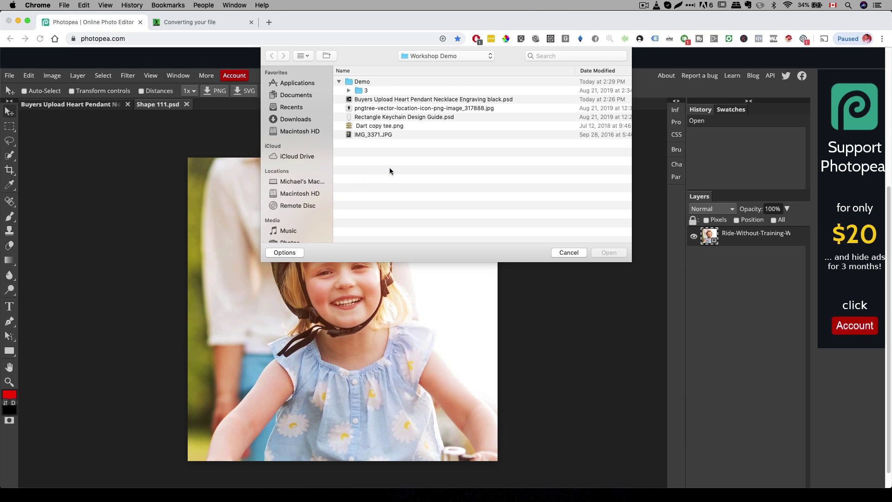
Place IMG_3371.JPG and scale it up to cover the whole Shape 111 canvas
double_click(379, 134)
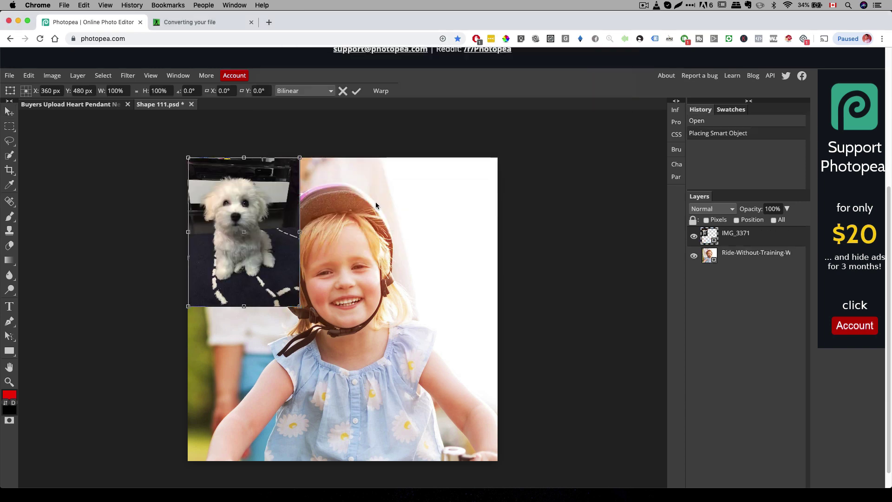
left_click_drag(299, 306, 500, 489)
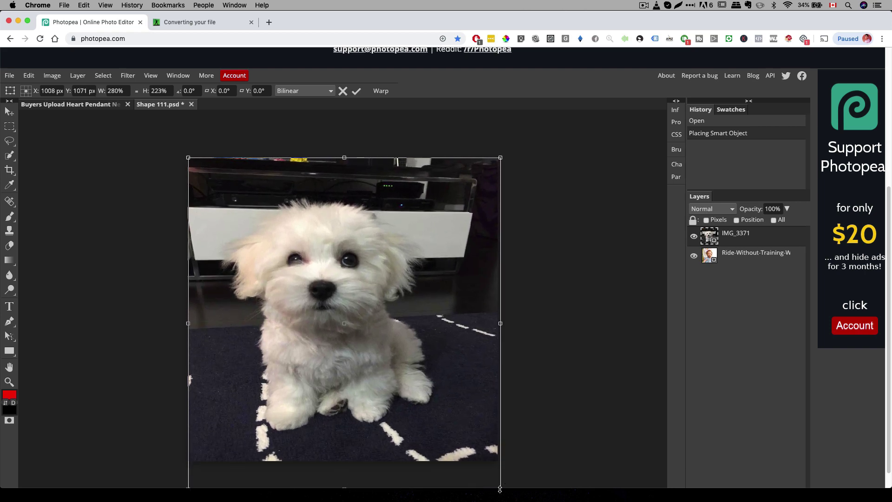
left_click_drag(461, 364, 461, 355)
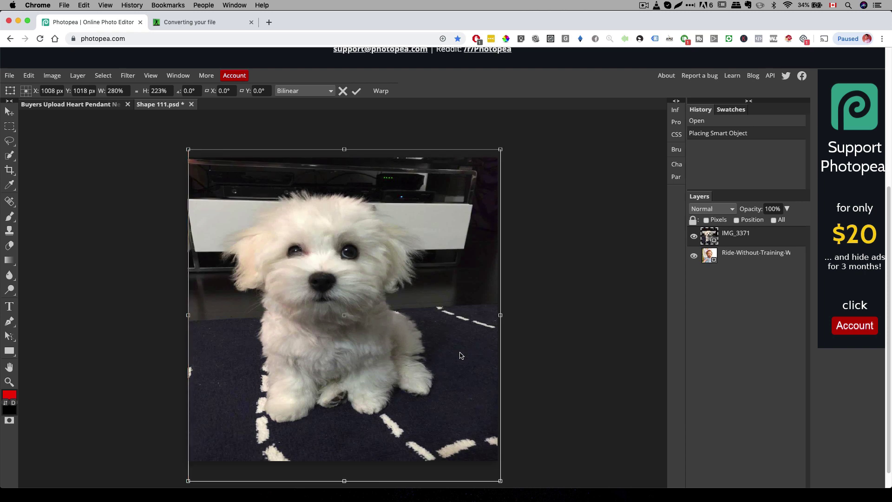
key("Return")
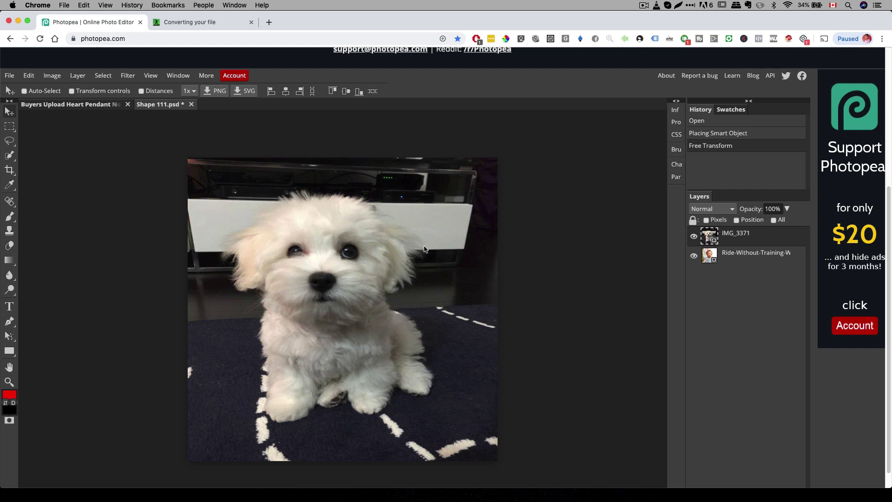
Hide the Ride-Without-Training layer, save the smart object, and close the Shape 111.psd tab
left_click(696, 258)
left_click(9, 77)
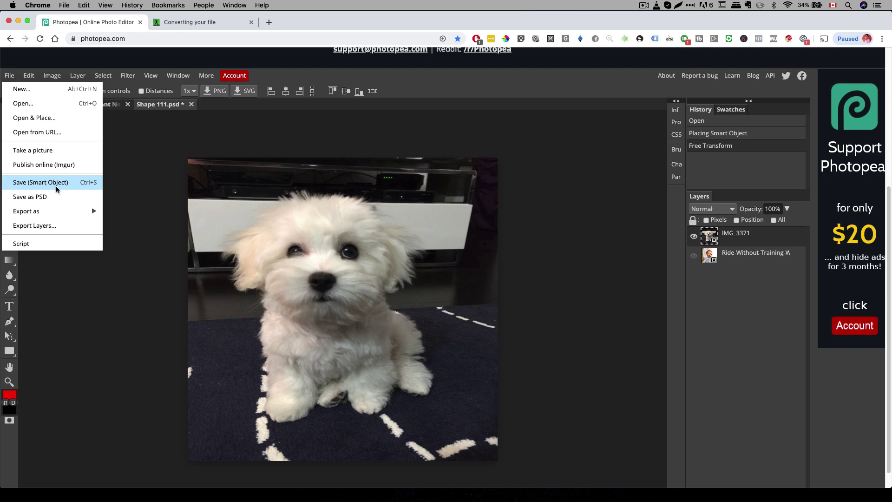
left_click(88, 185)
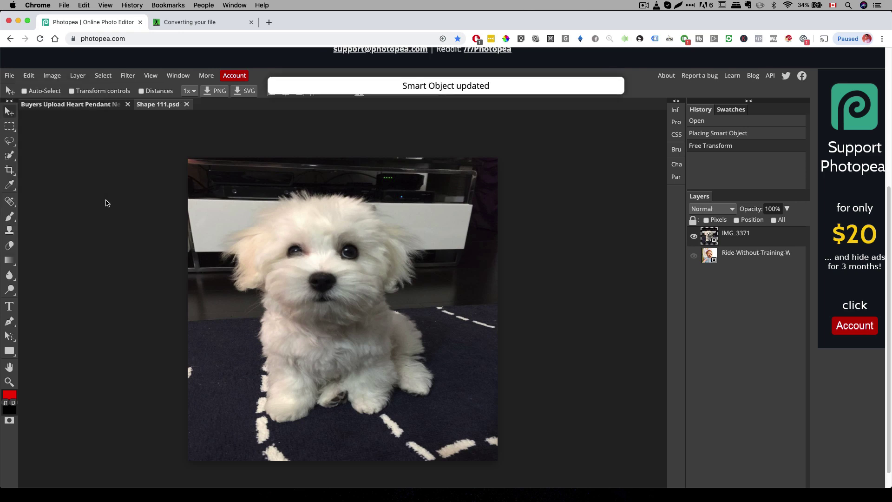
left_click(187, 104)
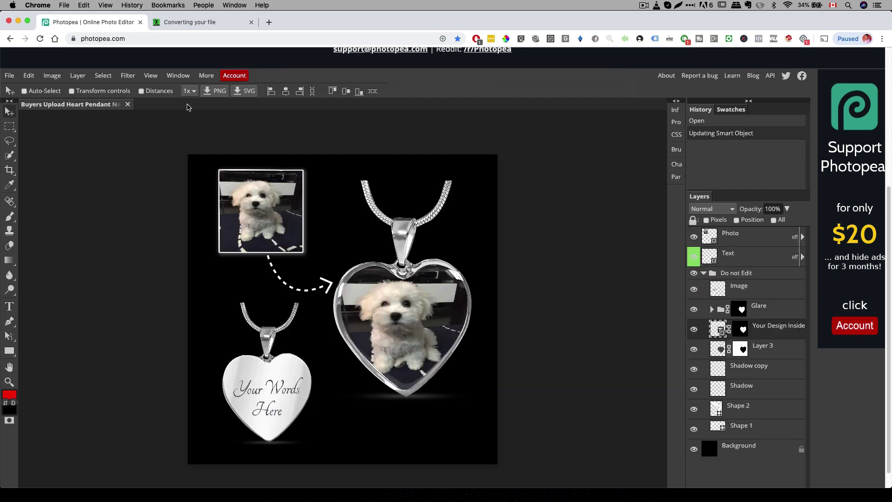
Look over the Export as formats, dismiss them, and bring the File menu back up
left_click(12, 76)
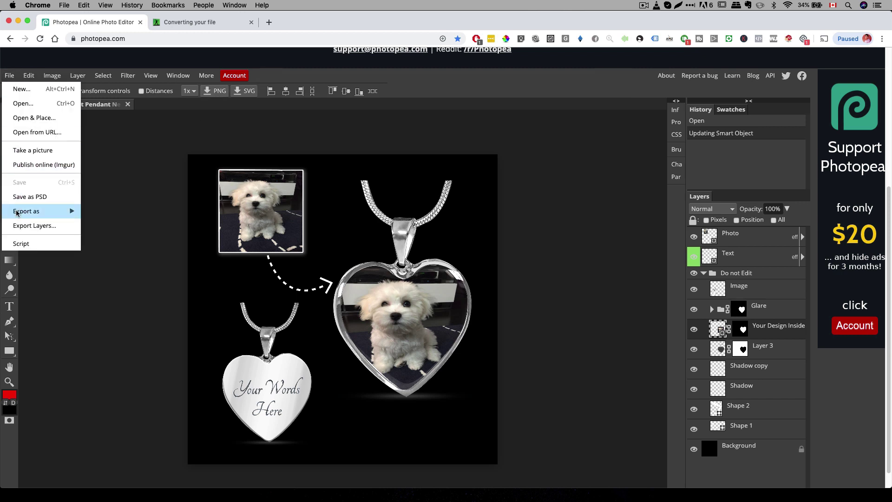
mouse_move(16, 213)
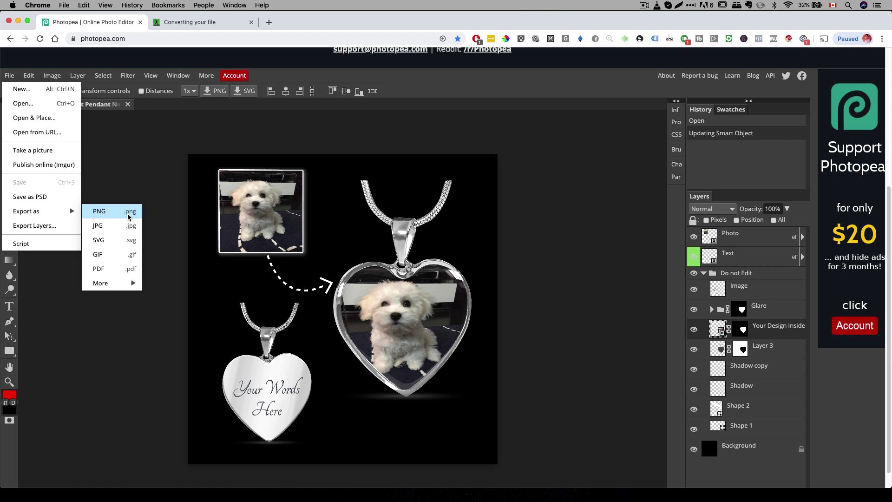
left_click(166, 140)
left_click(9, 76)
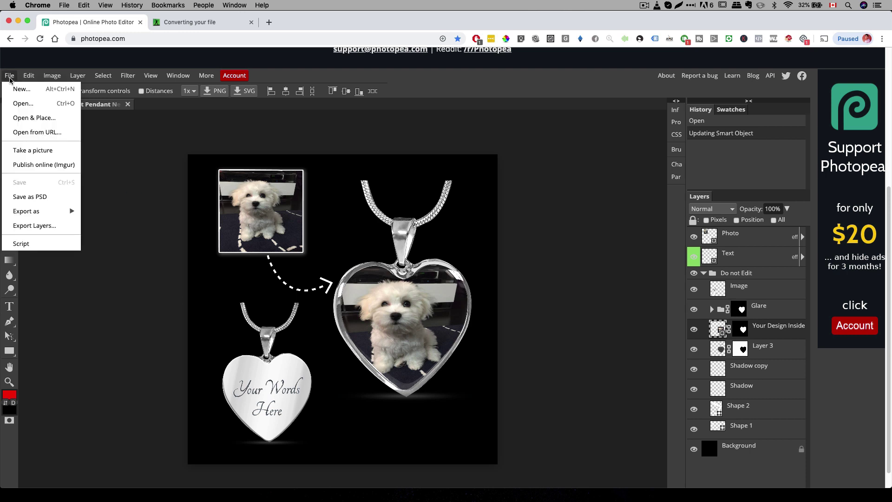
Open the Rectangle Keychain Design Guide template
left_click(46, 103)
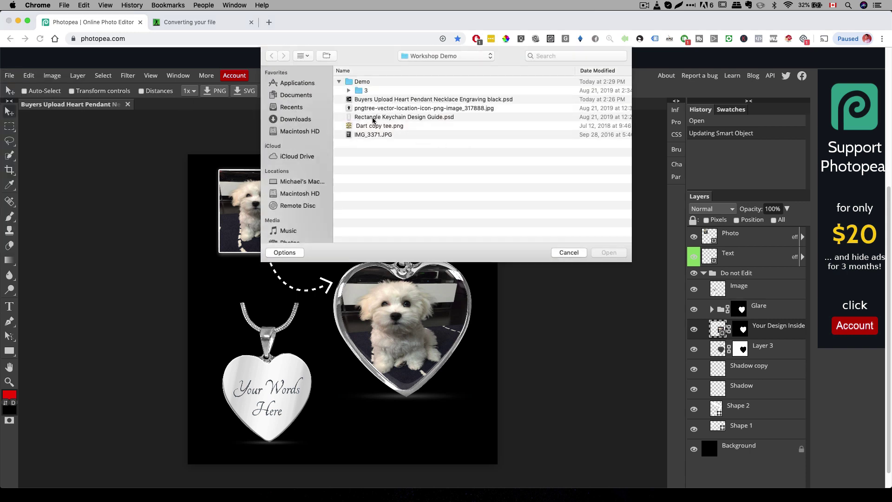
left_click(448, 119)
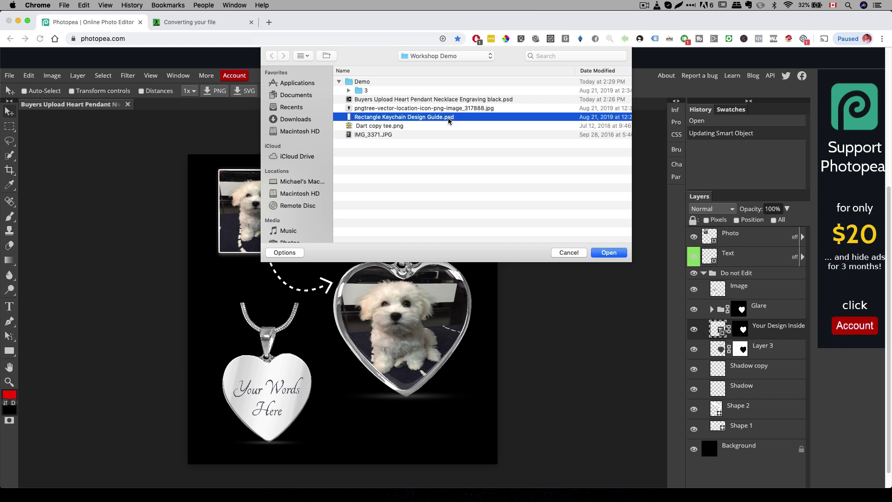
left_click(606, 252)
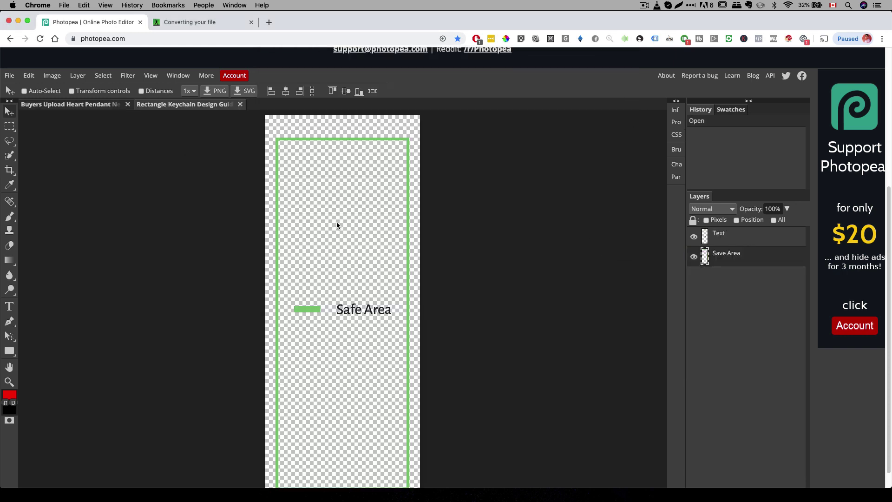
Place Dart copy tee.png into the keychain template and commit its placement
left_click(9, 75)
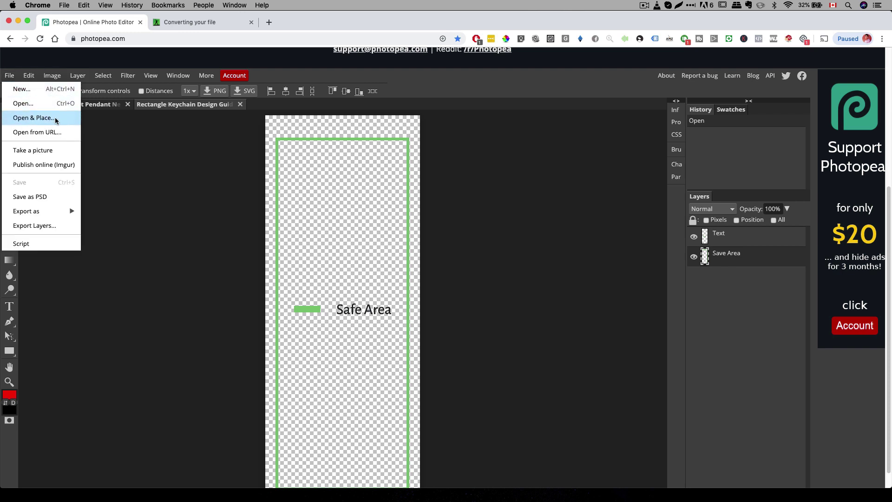
left_click(39, 122)
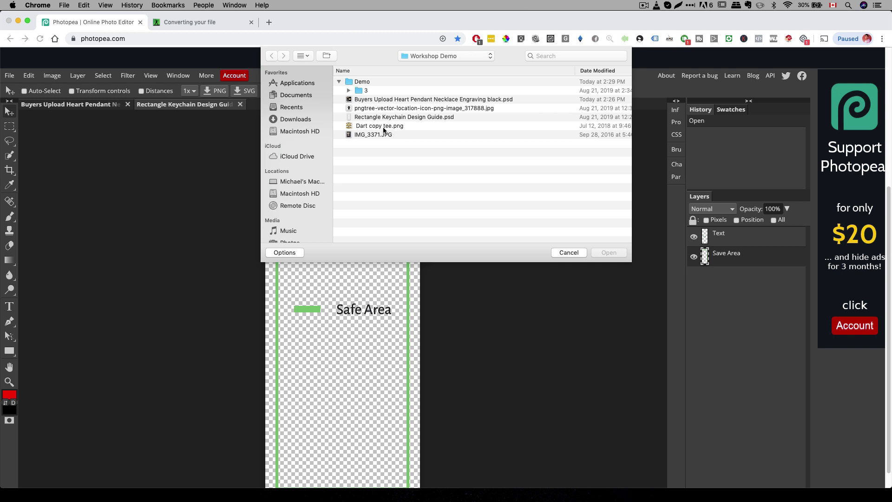
left_click(383, 126)
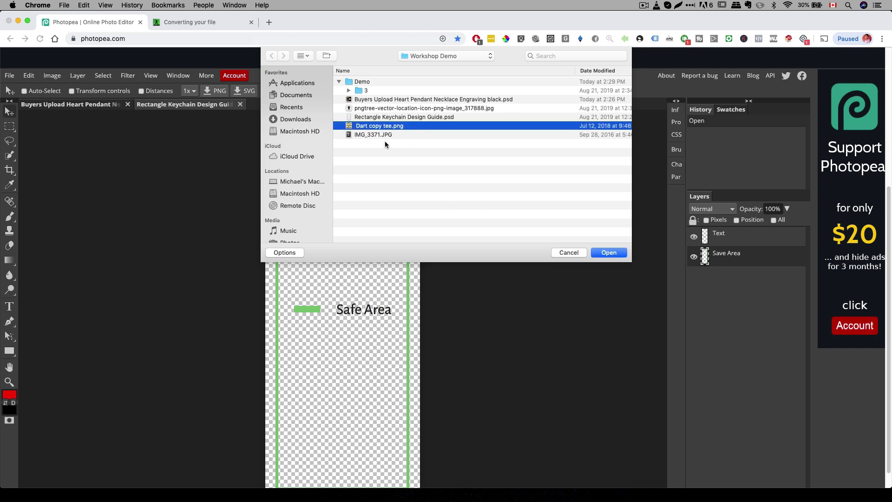
left_click(598, 252)
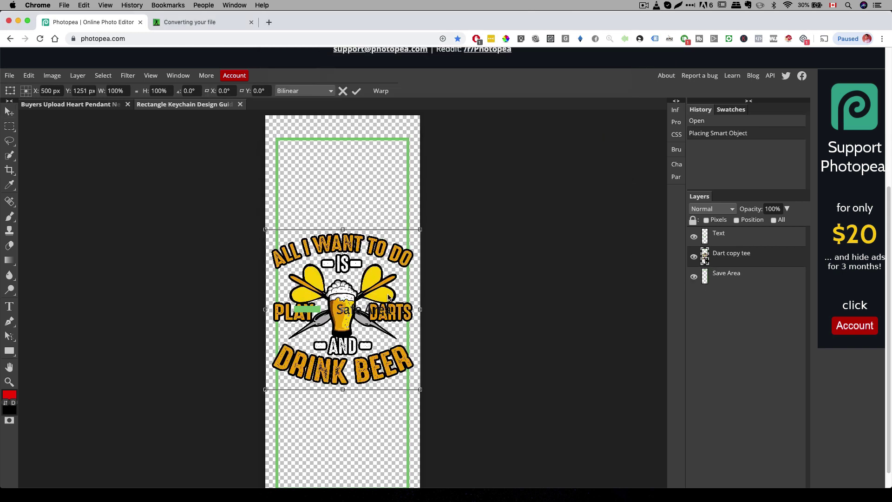
key("Return")
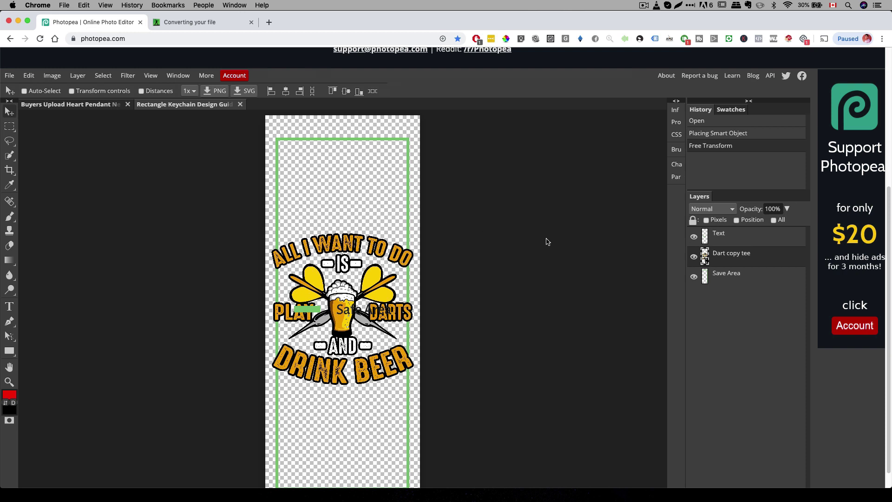
Hide the Save Area and Text layers and apply Black & White to the artwork, Colorize off
left_click(695, 278)
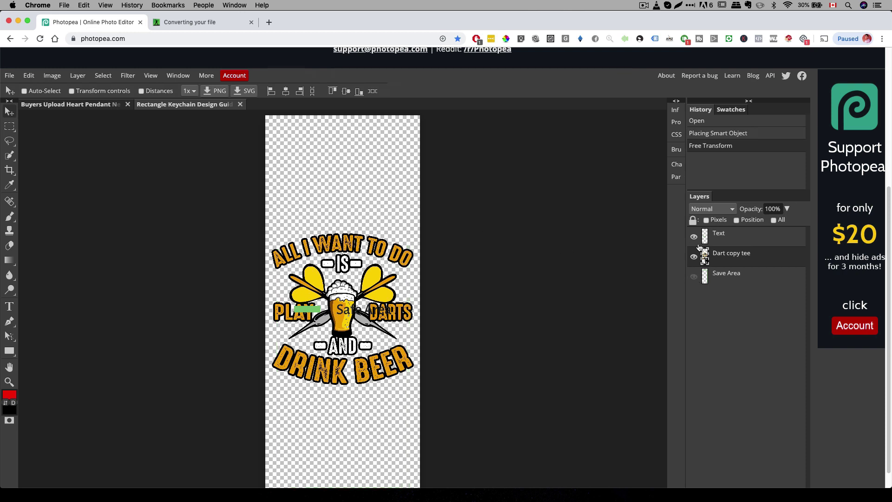
left_click(693, 237)
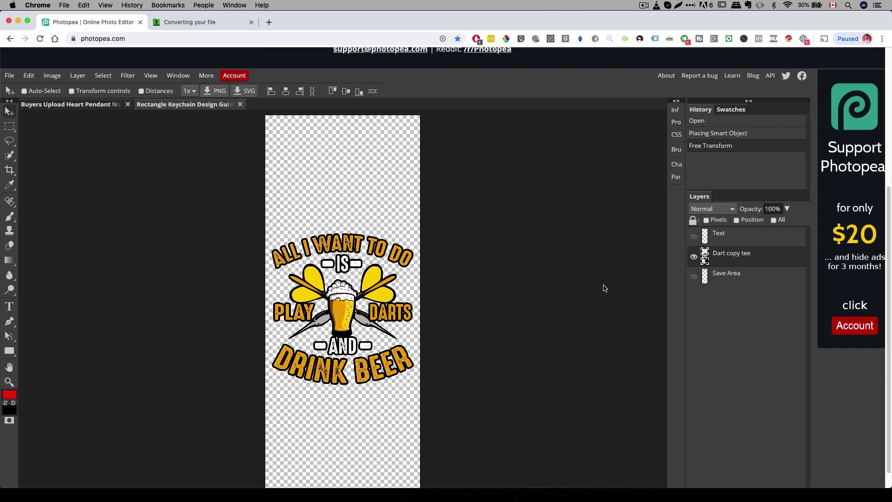
left_click(52, 76)
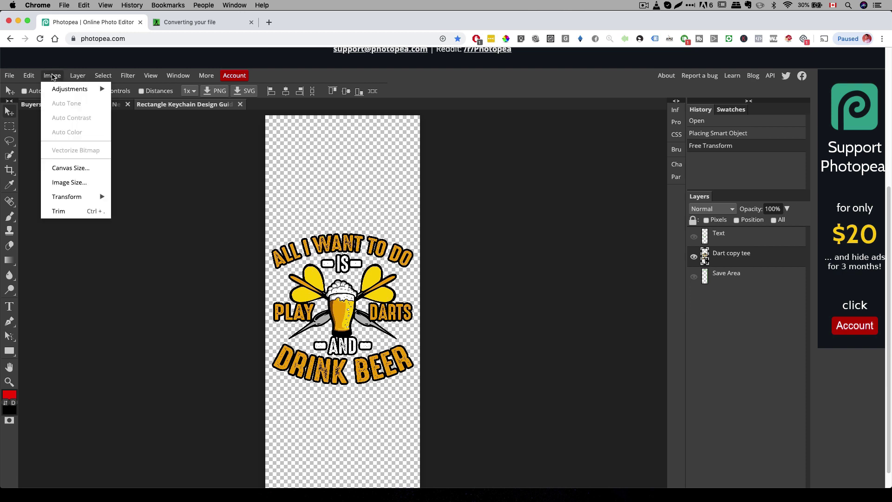
mouse_move(56, 90)
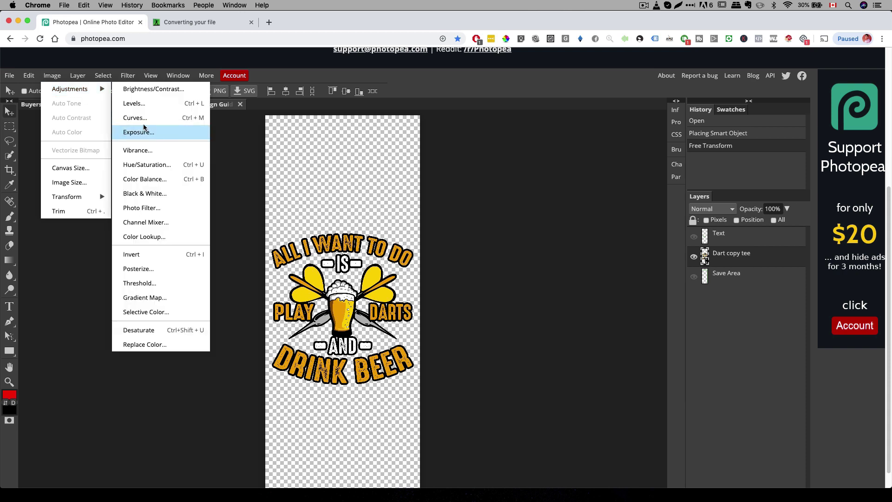
left_click(140, 195)
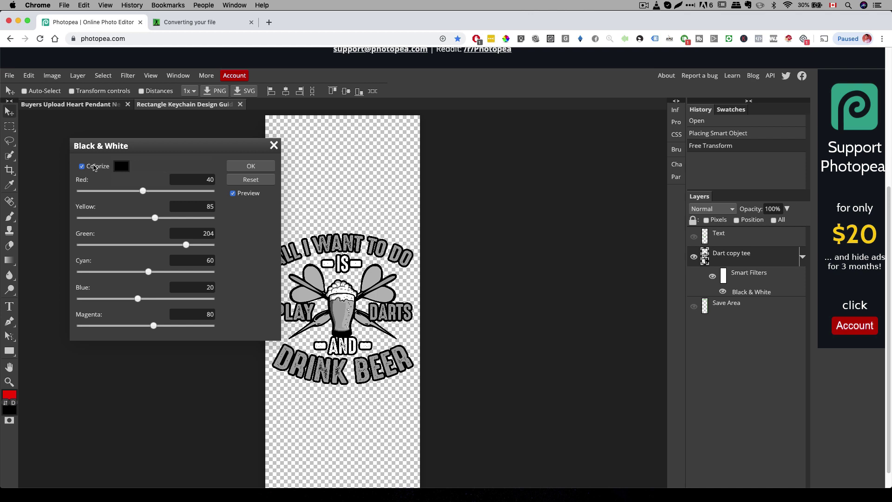
left_click(82, 166)
left_click(250, 167)
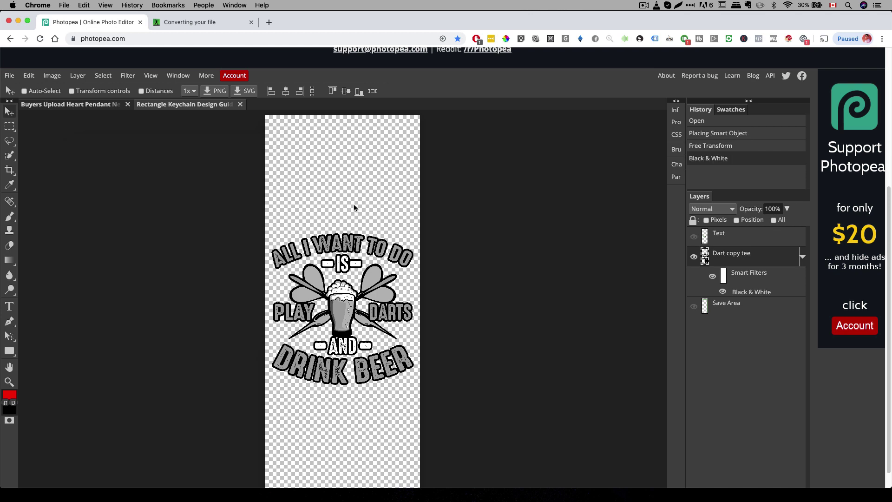
Rasterize the Dart copy tee layer and vectorize it with Colors set to 2
right_click(726, 257)
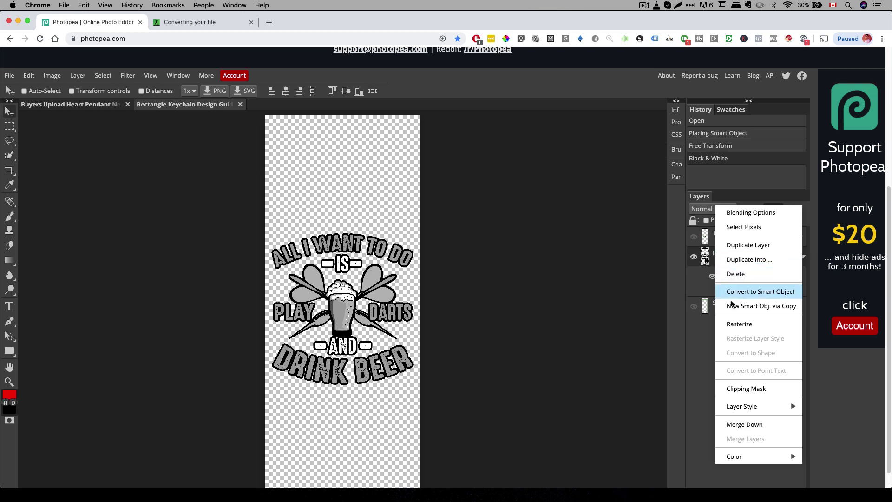
left_click(740, 327)
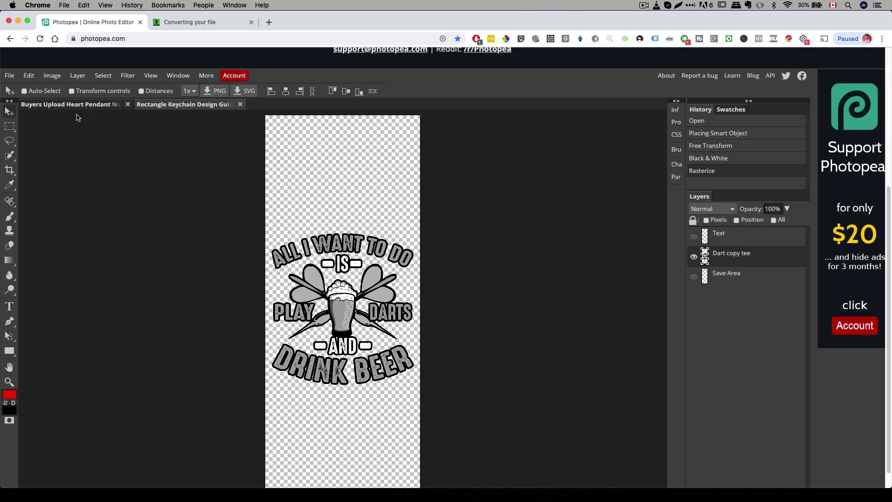
left_click(54, 76)
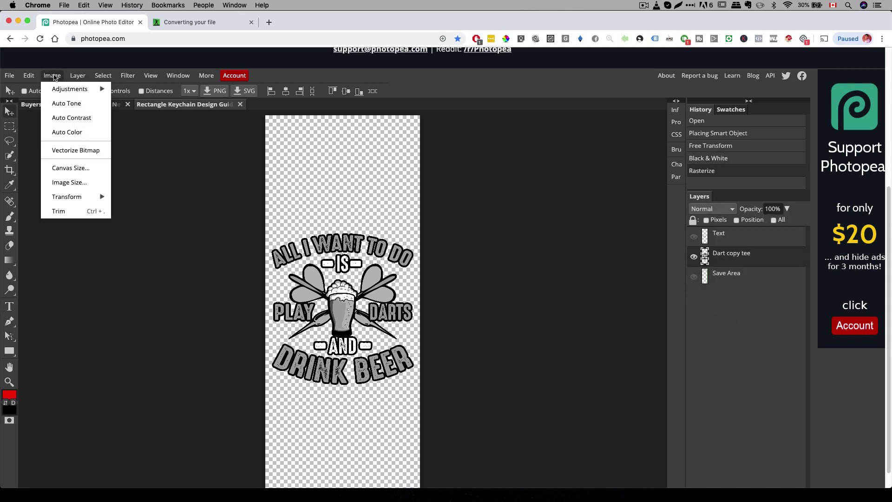
left_click(68, 150)
left_click(104, 96)
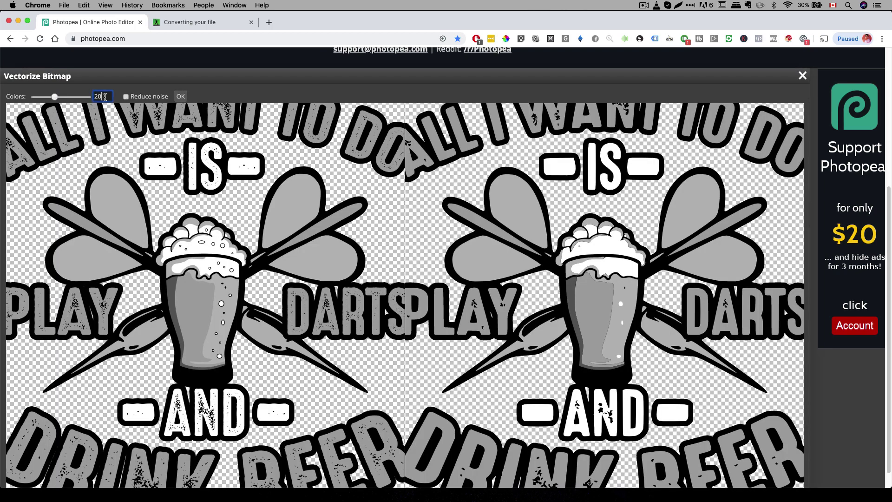
double_click(104, 97)
type("0")
type("2")
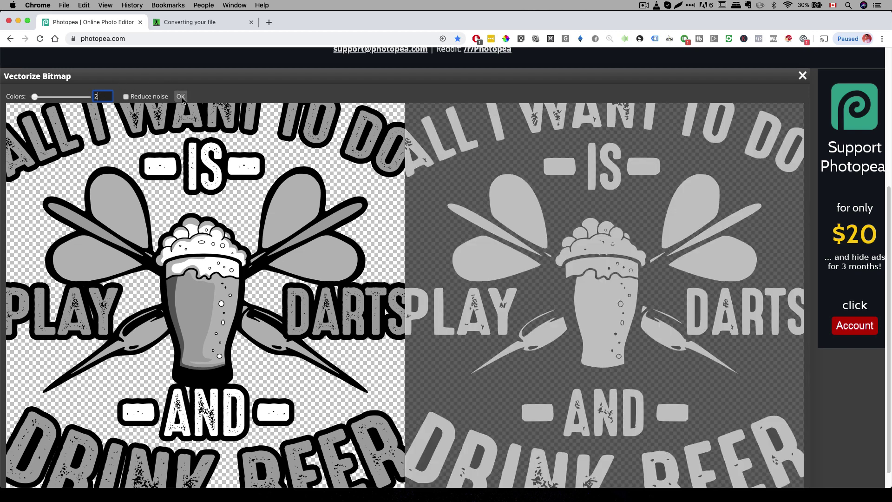
left_click(181, 97)
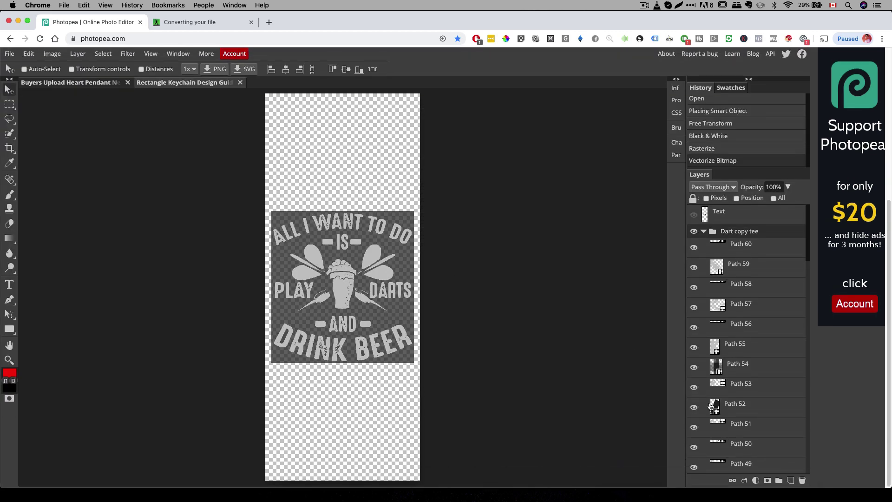
Hide the dark Path 0 background path, then check Export as options without exporting
scroll(718, 378, "down", 15)
scroll(701, 432, "down", 5)
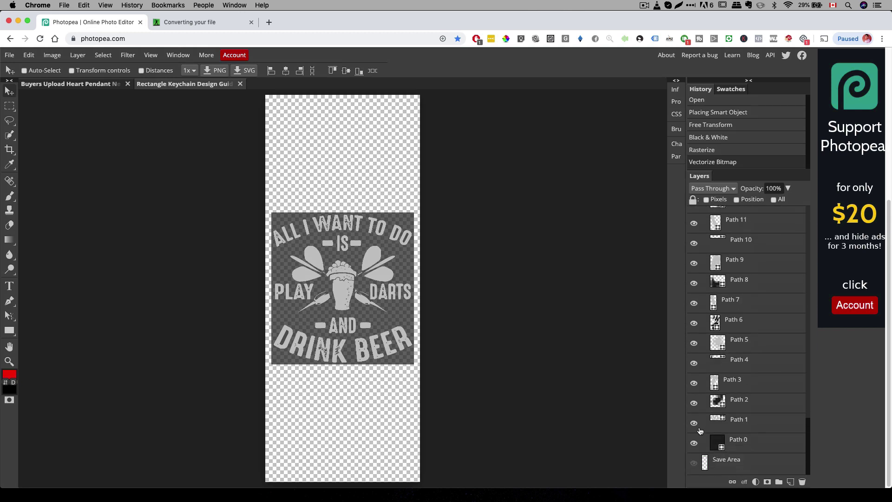
left_click(694, 443)
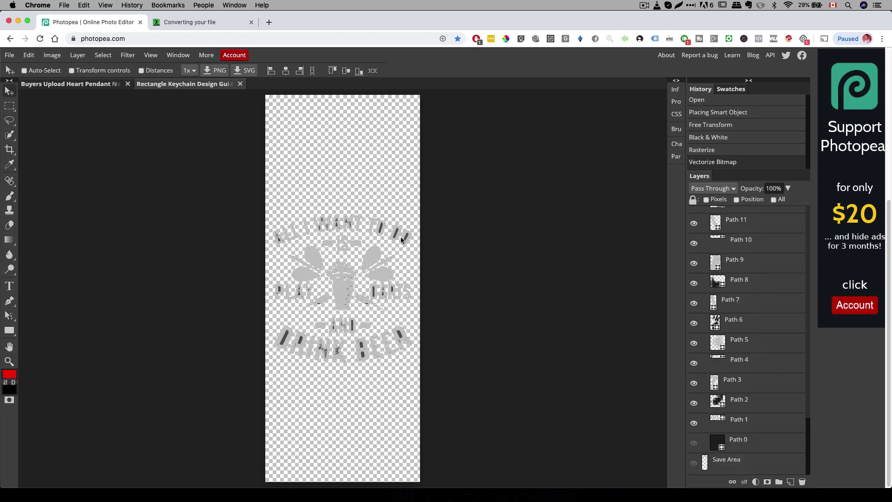
left_click(9, 58)
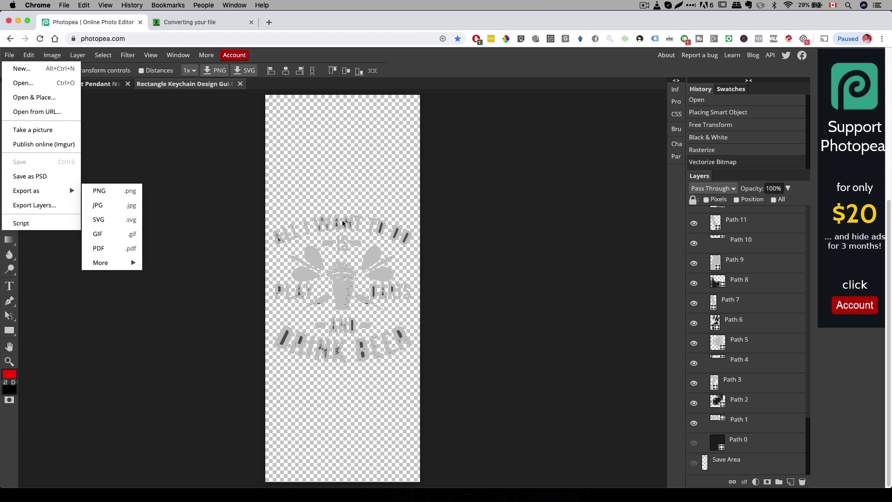
left_click(250, 205)
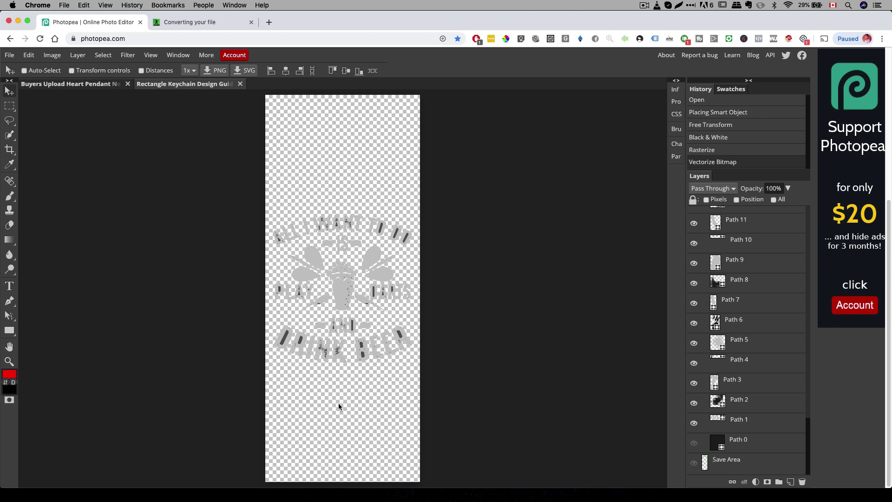
Bring up Online-Convert's completed conversion of Rectangle Keychain Design Guide (5).svg (123 kB)
left_click(205, 23)
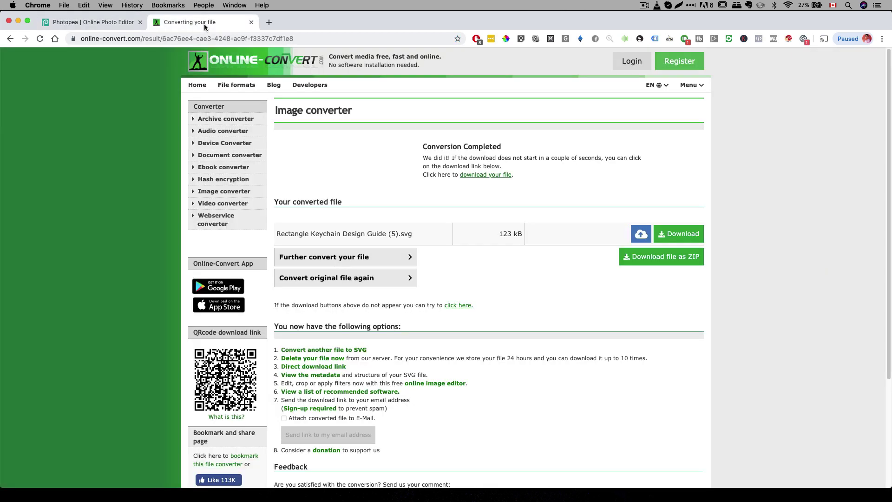